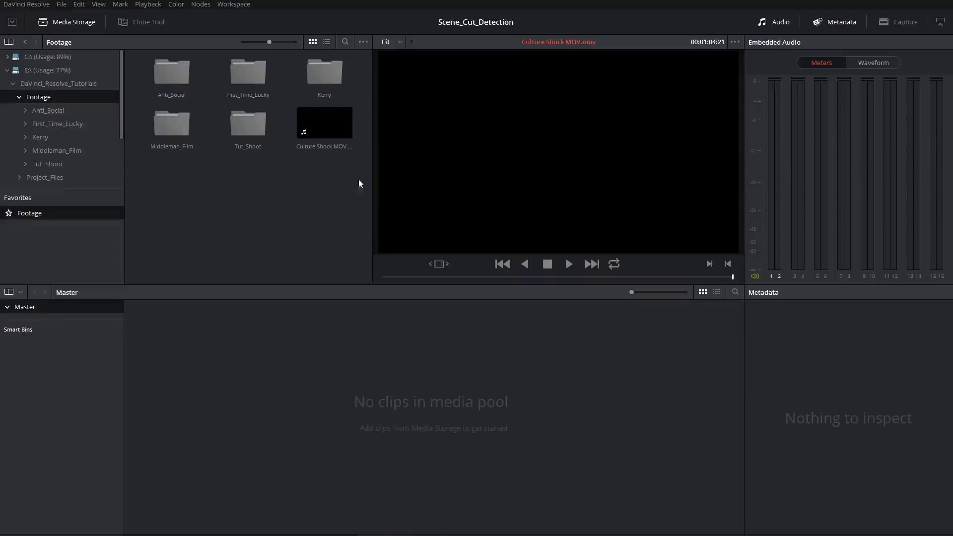
Select Culture Shock MOV.mov in Media Storage and scrub its preview to about 00:00:07:00
{"action": "left_click", "coordinate": [320, 126]}
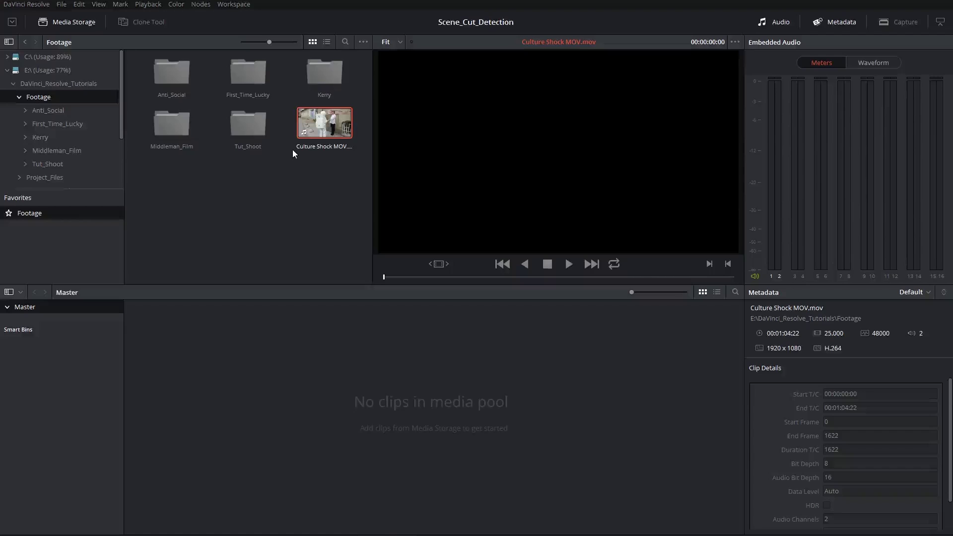
{"action": "left_click_drag", "start_coordinate": [389, 277], "coordinate": [418, 265]}
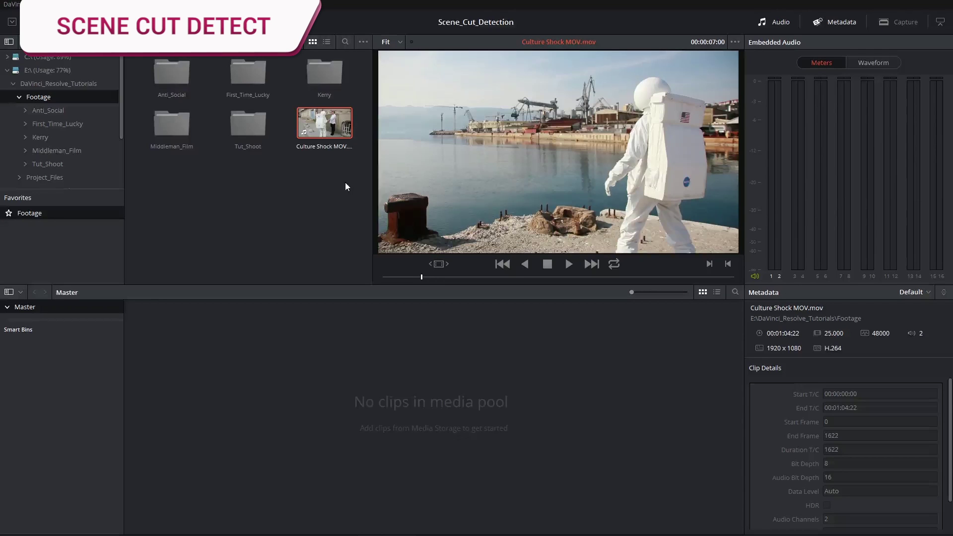
Load the Culture Shock clip into Scene Cut Detection and scrub through its footage frame by frame
{"action": "right_click", "coordinate": [325, 125]}
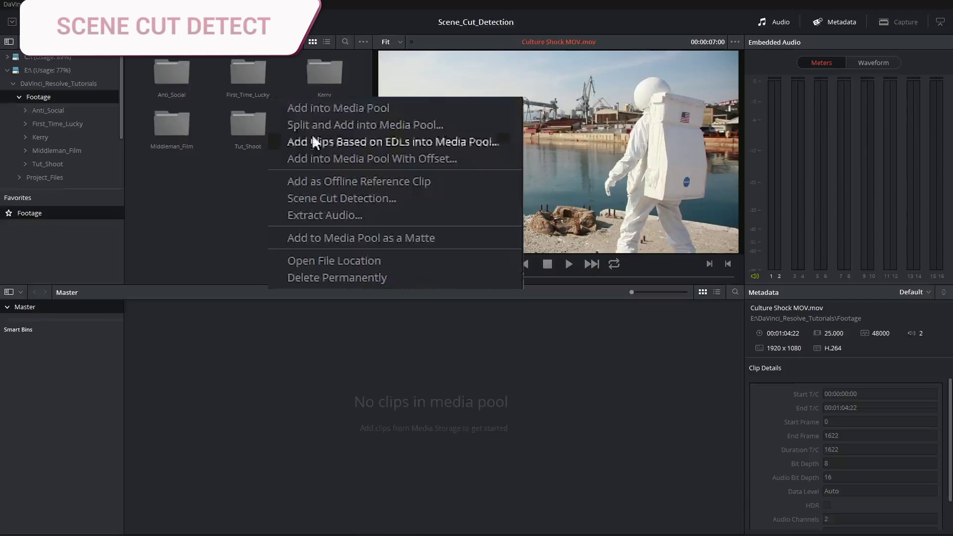
{"action": "left_click", "coordinate": [376, 190]}
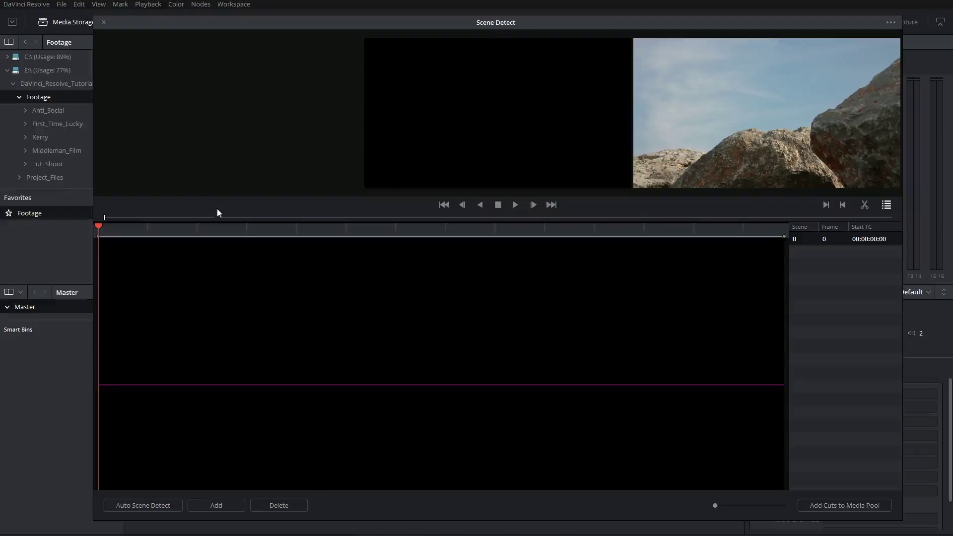
{"action": "left_click_drag", "start_coordinate": [105, 244], "coordinate": [149, 231]}
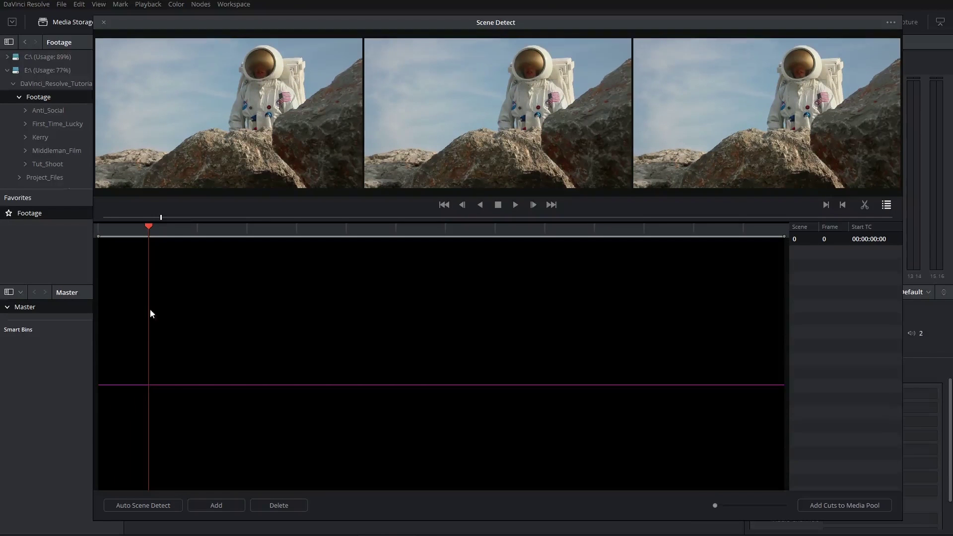
{"action": "left_click_drag", "start_coordinate": [157, 220], "coordinate": [188, 229]}
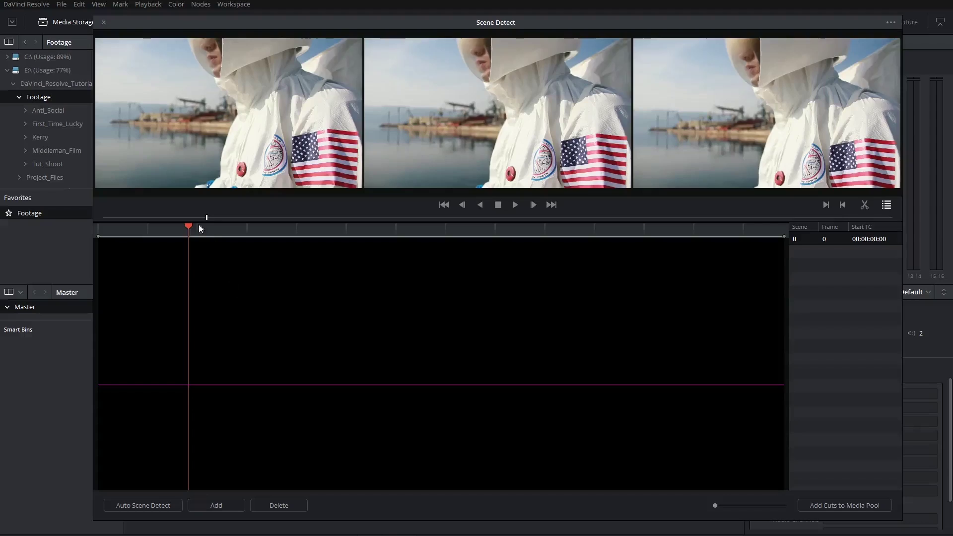
{"action": "left_click", "coordinate": [218, 233]}
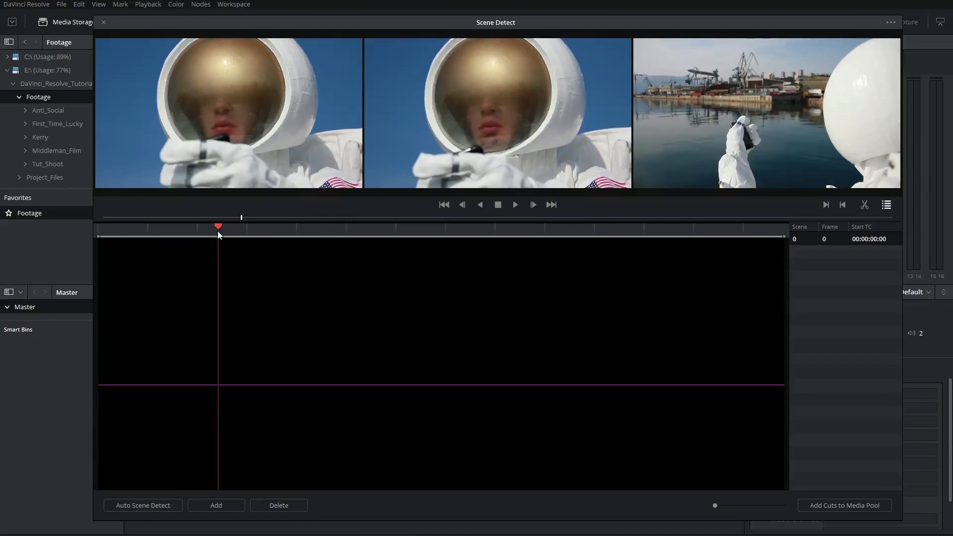
{"action": "key", "text": "Right"}
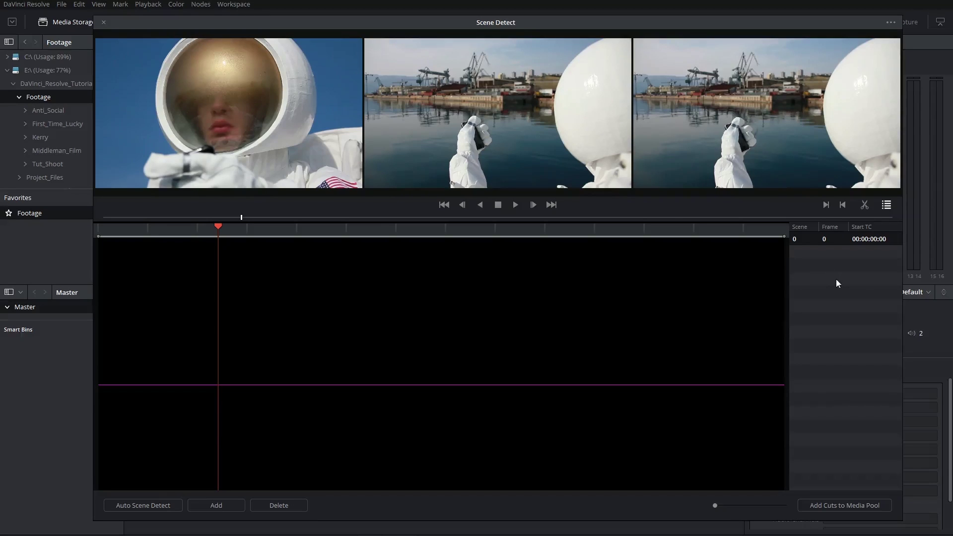
Run Auto Scene Detect to list scenes 0–39, then jump to the cut at frame 276
{"action": "left_click", "coordinate": [146, 504]}
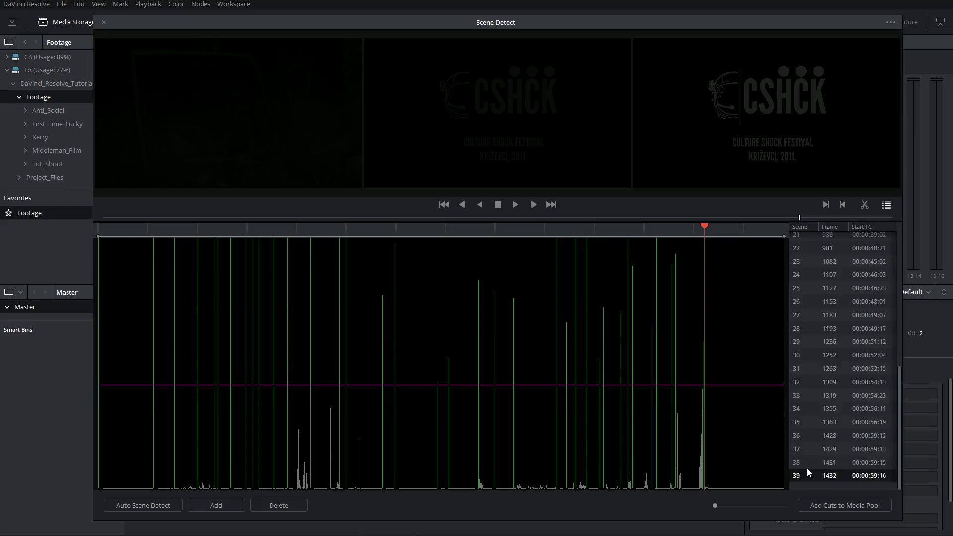
{"action": "scroll", "coordinate": [808, 468], "scroll_direction": "up", "scroll_amount": 5}
{"action": "scroll", "coordinate": [808, 469], "scroll_direction": "up", "scroll_amount": 2}
{"action": "left_click", "coordinate": [831, 306]}
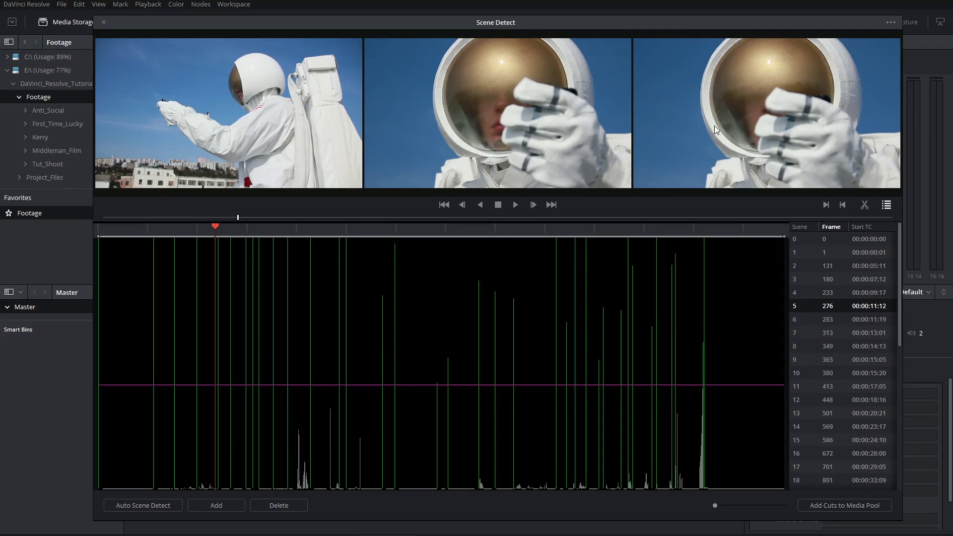
Delete the false cut at frame 283, then step through the cuts to frame 501
{"action": "left_click", "coordinate": [832, 321]}
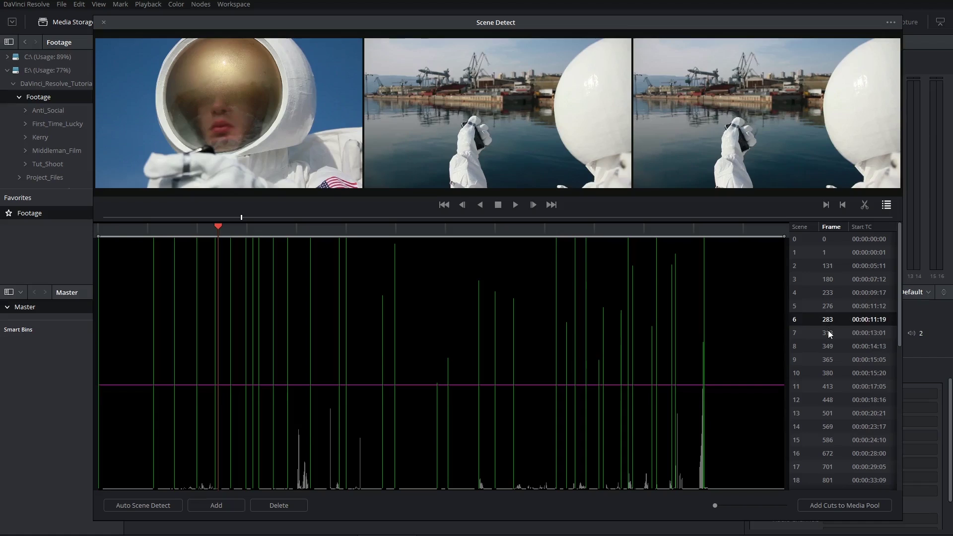
{"action": "left_click", "coordinate": [830, 334]}
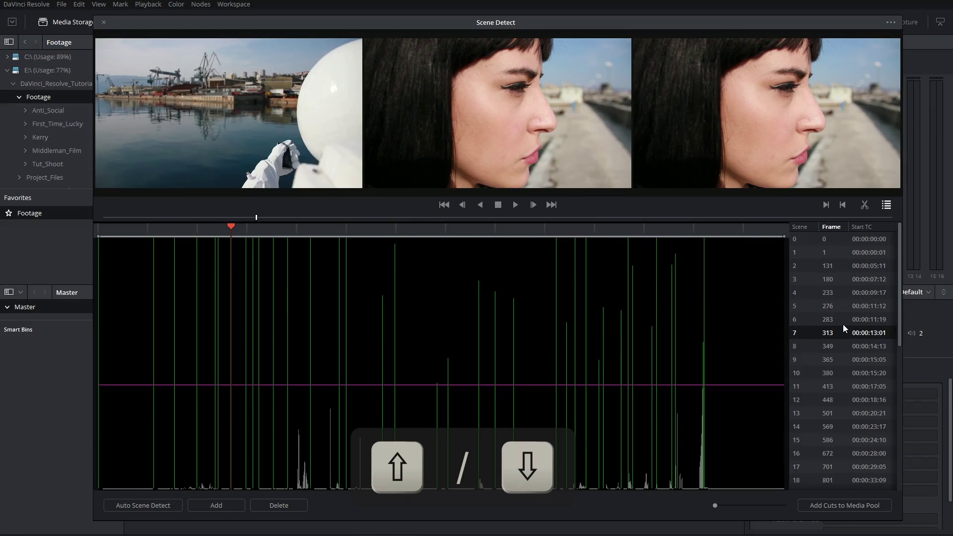
{"action": "key", "text": "Delete"}
{"action": "key", "text": "Down"}
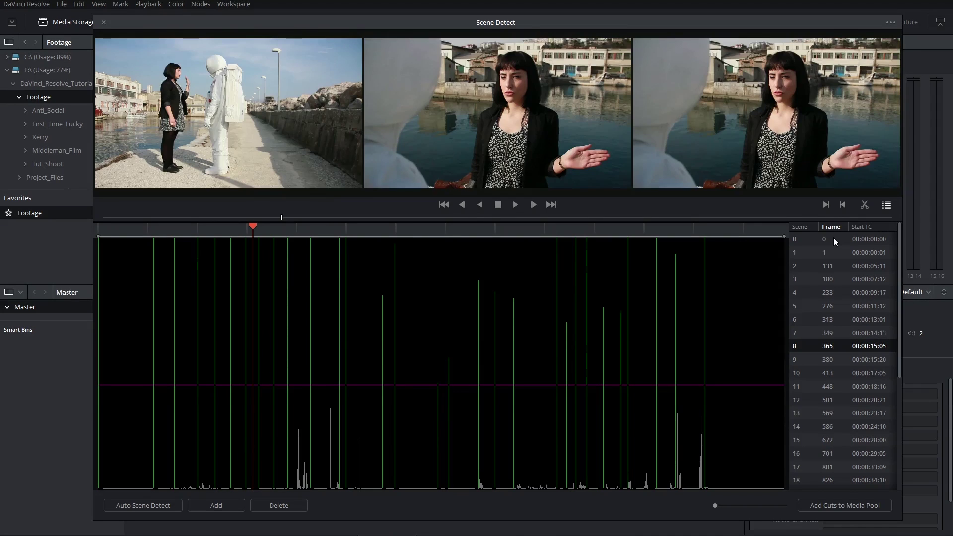
{"action": "key", "text": "Down"}
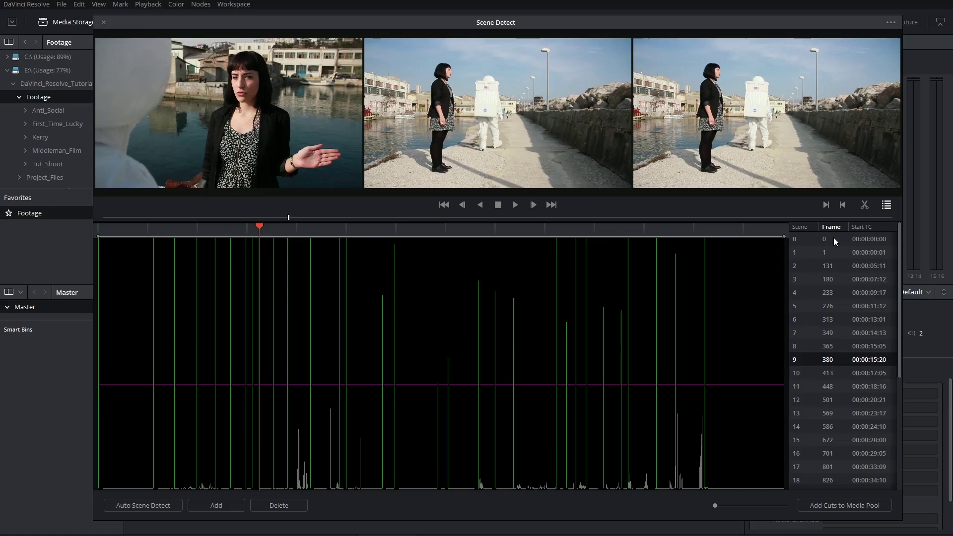
{"action": "key", "text": "Down"}
{"action": "key", "text": "Down"}
{"action": "key", "text": "Down"}
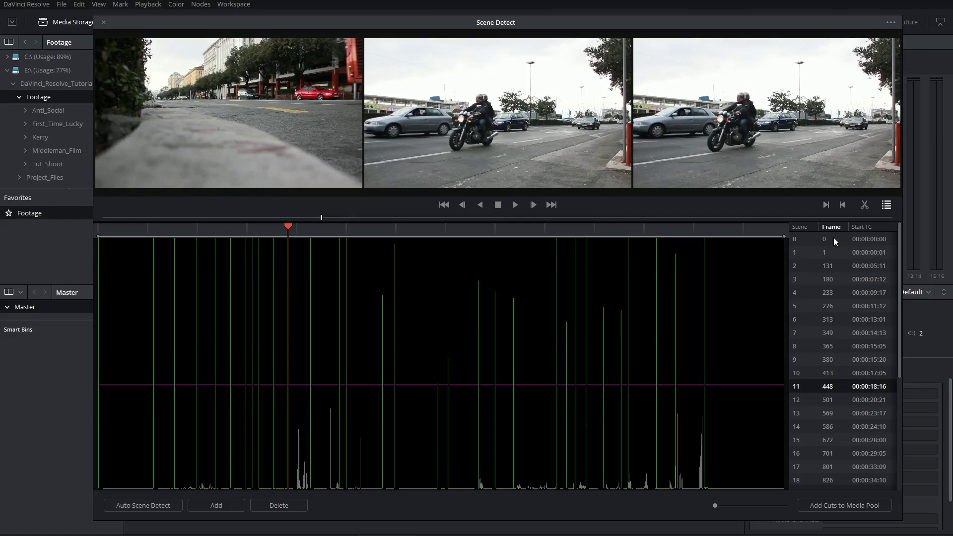
{"action": "key", "text": "Down"}
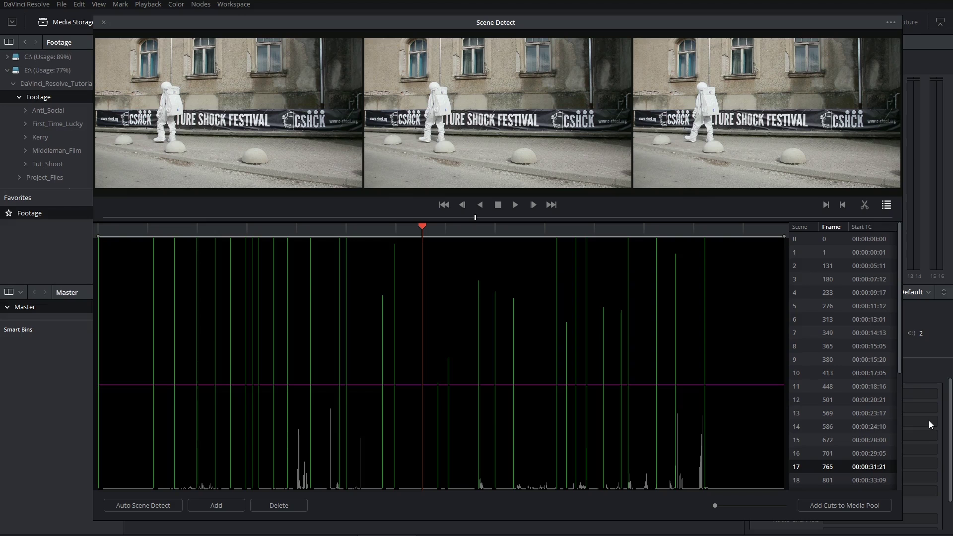
Add a scene cut at frame 1355 and move the playhead ahead to the smashed TV shot
{"action": "left_click", "coordinate": [278, 505]}
{"action": "left_click", "coordinate": [405, 227]}
{"action": "mouse_move", "coordinate": [405, 228]}
{"action": "left_mouse_down"}
{"action": "mouse_move", "coordinate": [441, 227]}
{"action": "mouse_move", "coordinate": [216, 246]}
{"action": "mouse_move", "coordinate": [764, 219]}
{"action": "mouse_move", "coordinate": [673, 244]}
{"action": "left_mouse_up"}
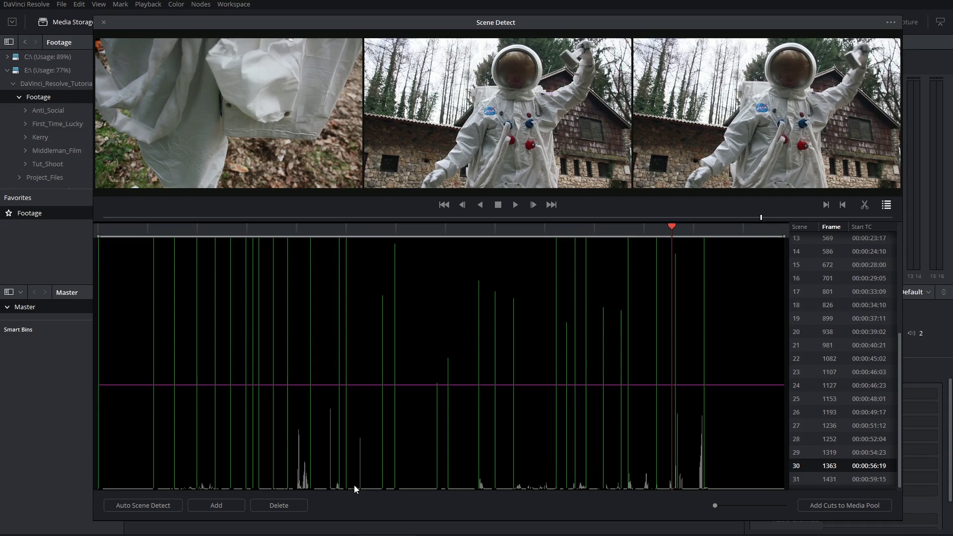
{"action": "left_click", "coordinate": [217, 505]}
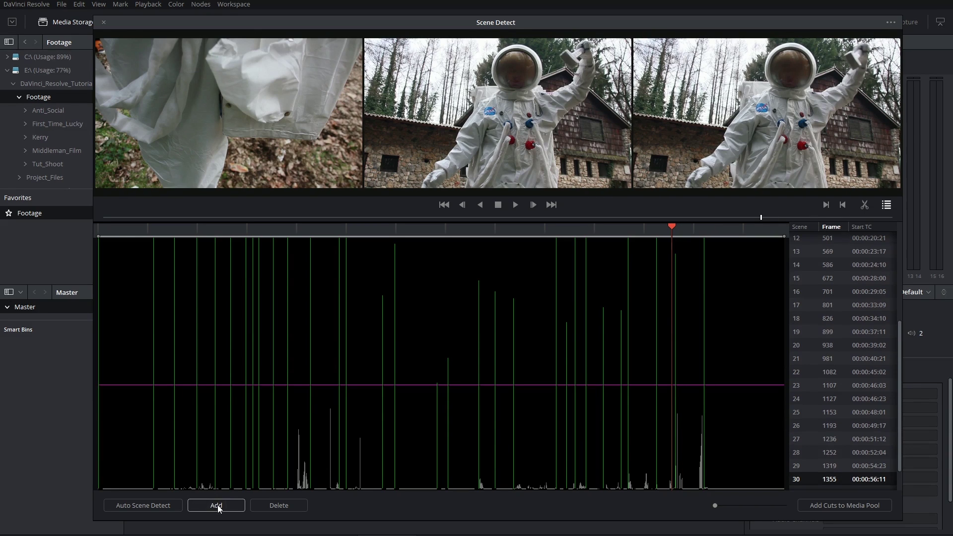
{"action": "mouse_move", "coordinate": [696, 229]}
{"action": "left_mouse_down"}
{"action": "mouse_move", "coordinate": [704, 233]}
{"action": "mouse_move", "coordinate": [694, 234]}
{"action": "left_mouse_up"}
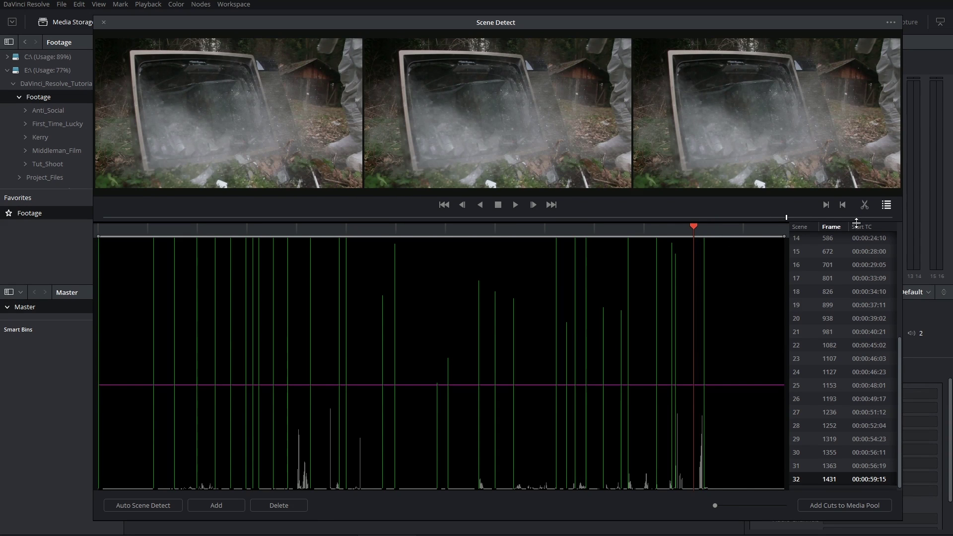
Mark In at the smashed TV shot and Out at the CSHCK title, then prune the cuts between them
{"action": "left_click", "coordinate": [825, 205]}
{"action": "left_click", "coordinate": [714, 227]}
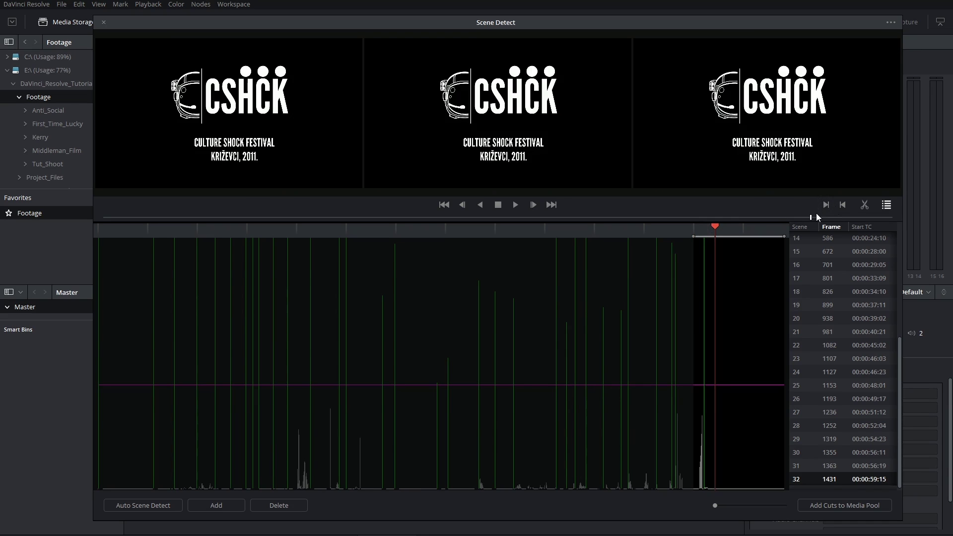
{"action": "left_click", "coordinate": [842, 204]}
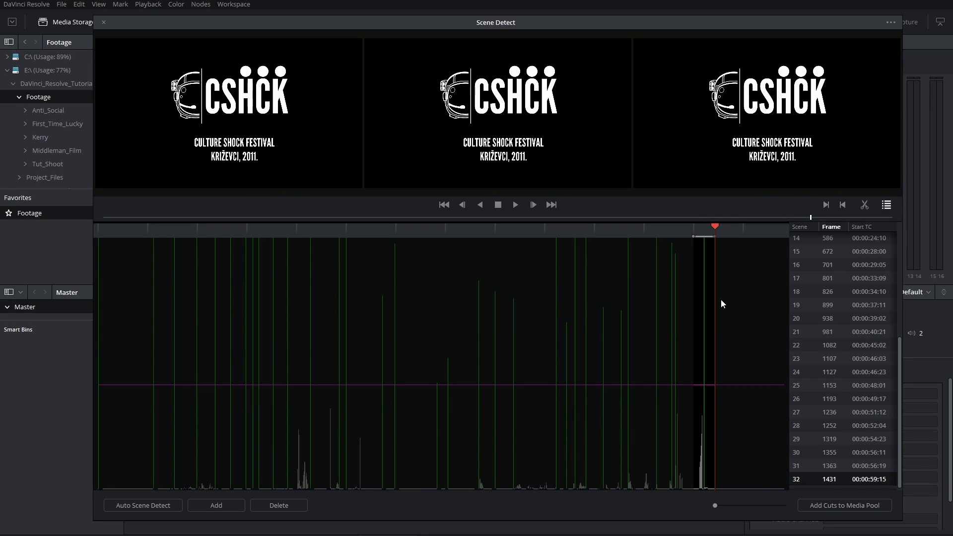
{"action": "left_click", "coordinate": [864, 206]}
{"action": "left_click", "coordinate": [449, 228]}
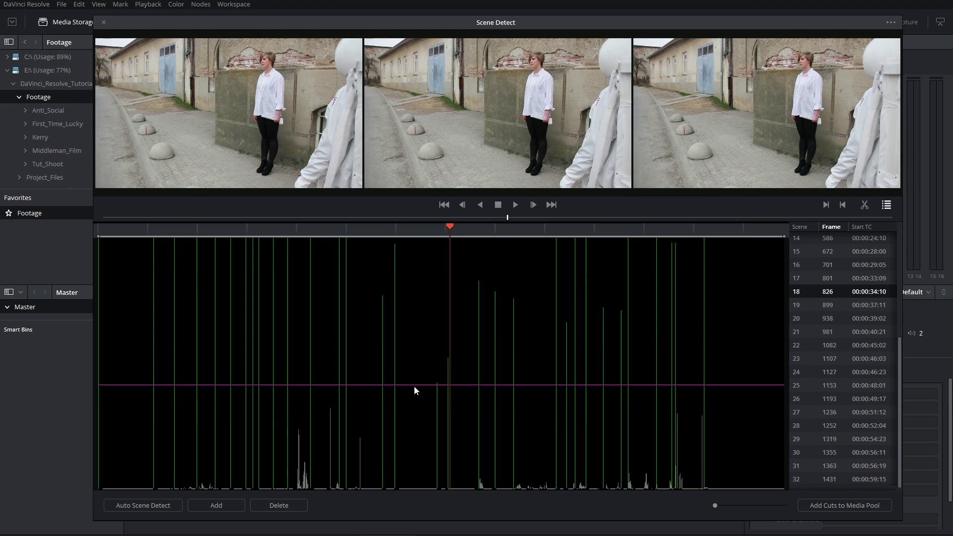
Drag the magenta confidence line down and review the rebuilt cut list, now showing scene 21 at frame 981
{"action": "left_click_drag", "start_coordinate": [415, 386], "coordinate": [420, 446]}
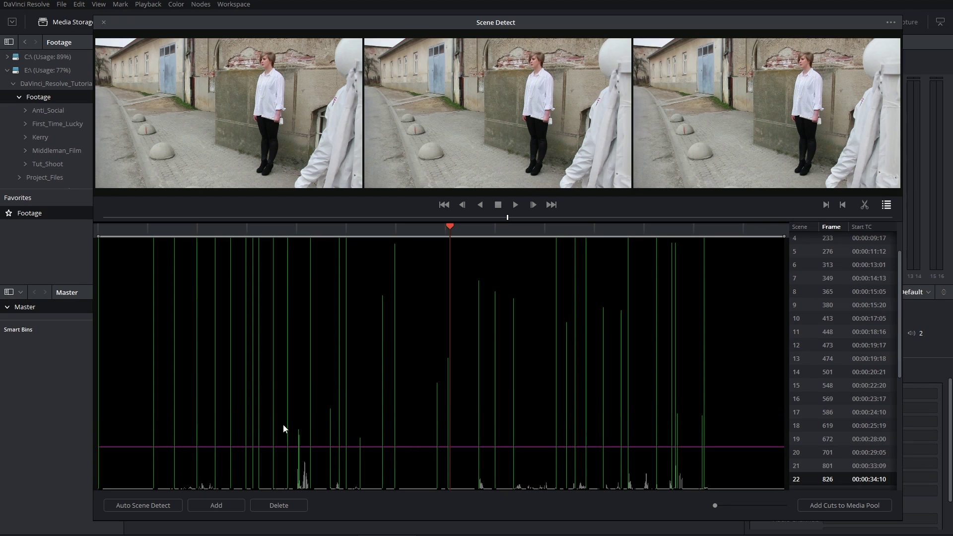
{"action": "scroll", "coordinate": [839, 384], "scroll_direction": "down", "scroll_amount": 5}
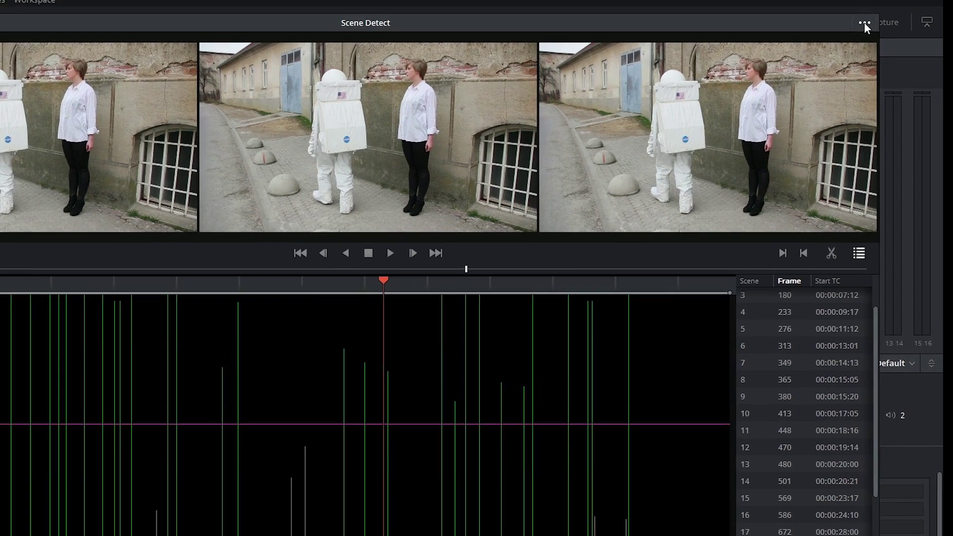
Dismiss the Scene Detect options menu and close the window, leaving 33 split clips in the Master bin
{"action": "left_click", "coordinate": [890, 22]}
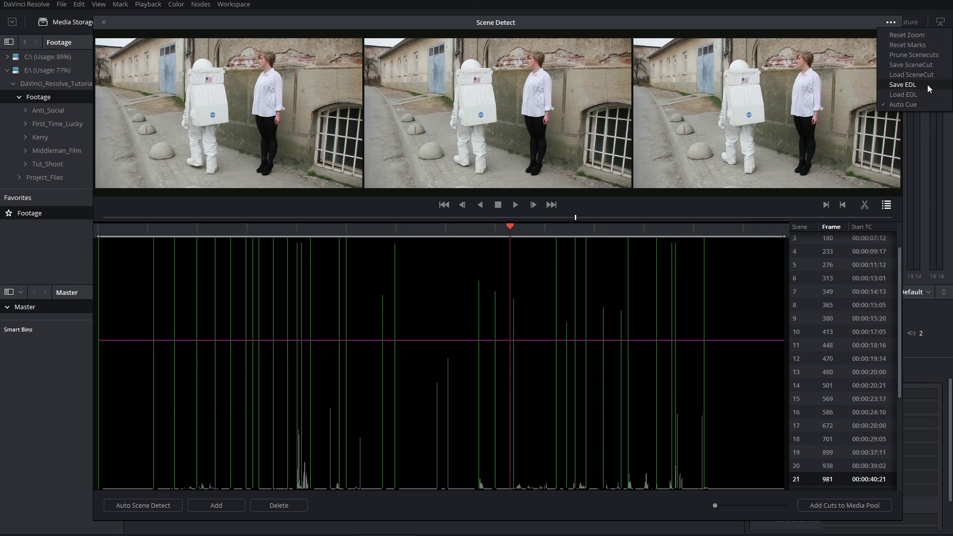
{"action": "key", "text": "Escape"}
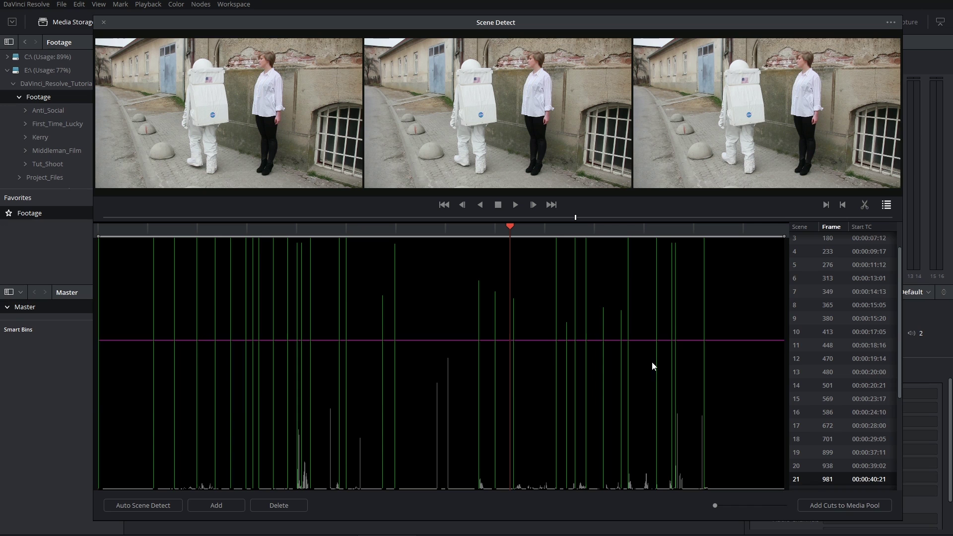
{"action": "left_click_drag", "start_coordinate": [224, 27], "coordinate": [229, 46]}
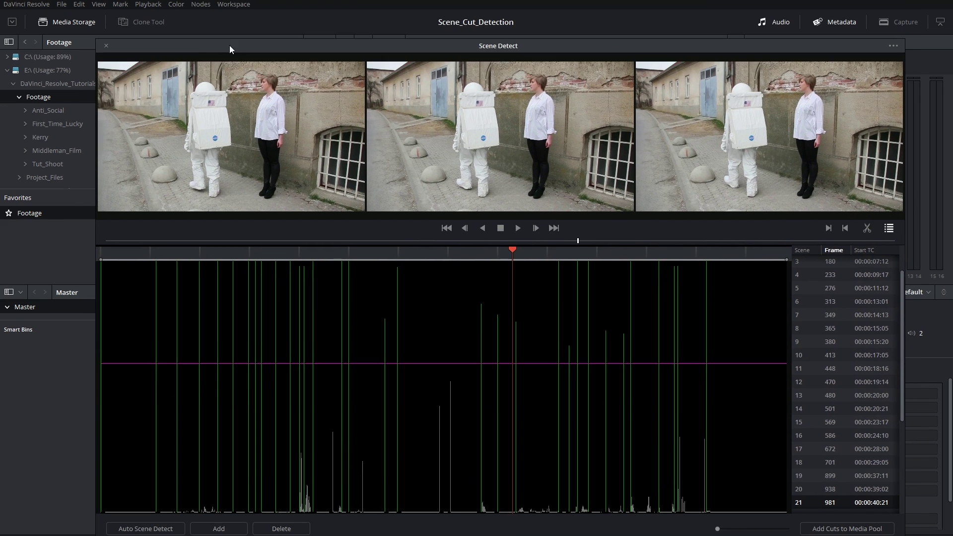
{"action": "left_click", "coordinate": [105, 45]}
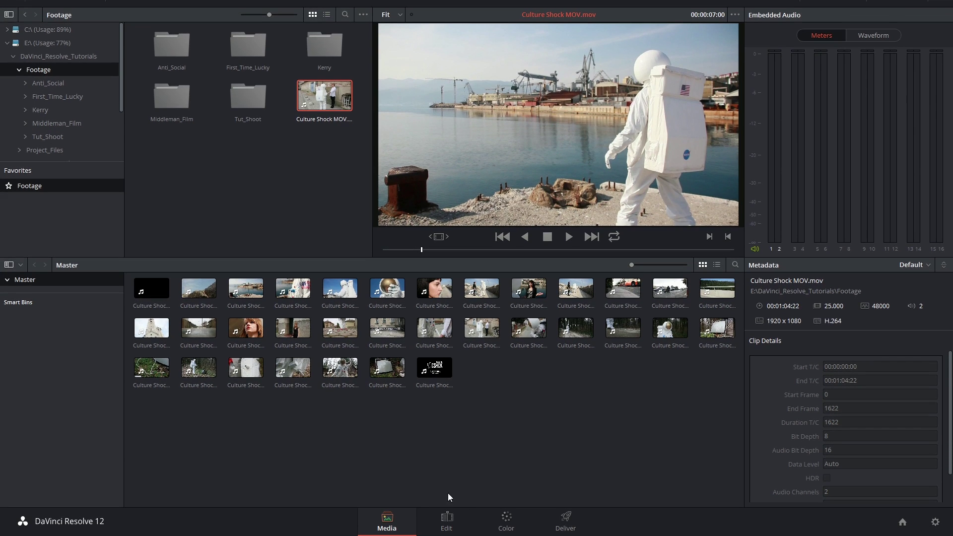
On the Edit page, drag all media pool clips onto a new Timeline 1
{"action": "left_click", "coordinate": [446, 522]}
{"action": "key", "text": "ctrl+a"}
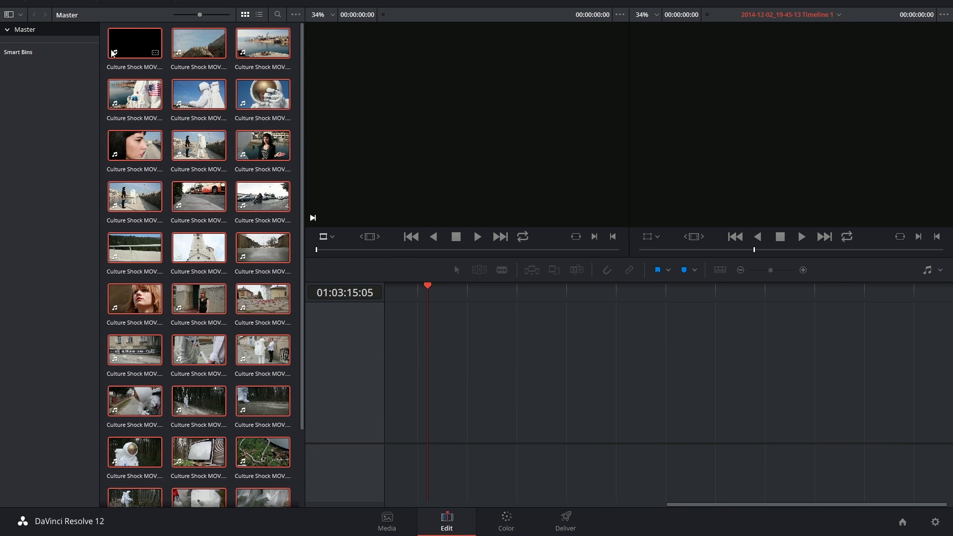
{"action": "left_click_drag", "start_coordinate": [132, 46], "coordinate": [387, 427]}
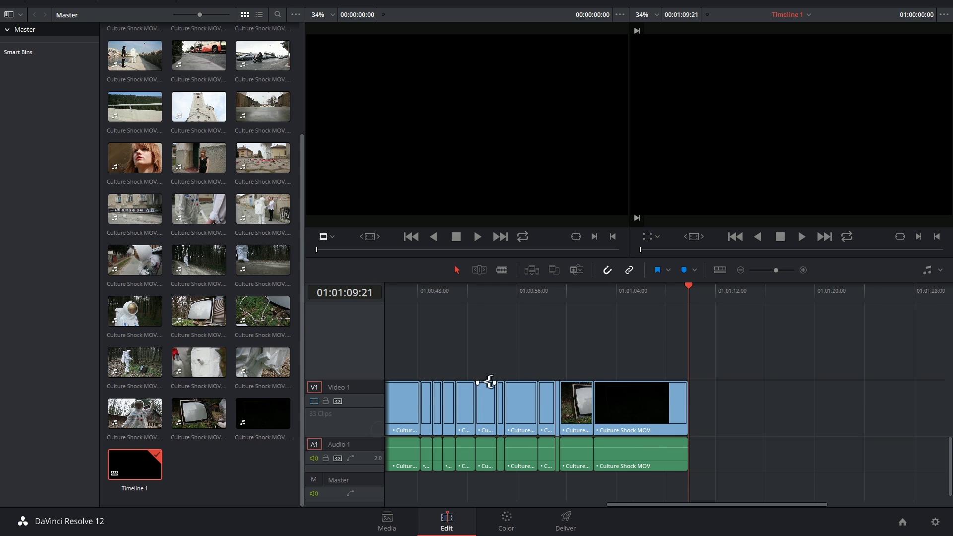
Zoom the timeline to fit the clips and preview frames from the start through 01:00:16:16
{"action": "left_click", "coordinate": [404, 294]}
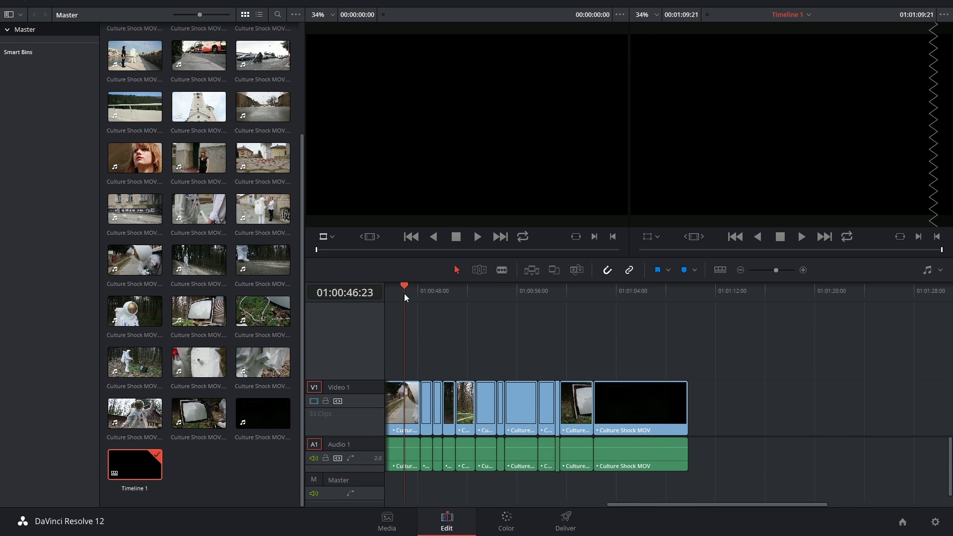
{"action": "key", "text": "ctrl+minus"}
{"action": "key", "text": "Home"}
{"action": "key", "text": "ctrl+equal"}
{"action": "key", "text": "ctrl+equal"}
{"action": "key", "text": "ctrl+equal"}
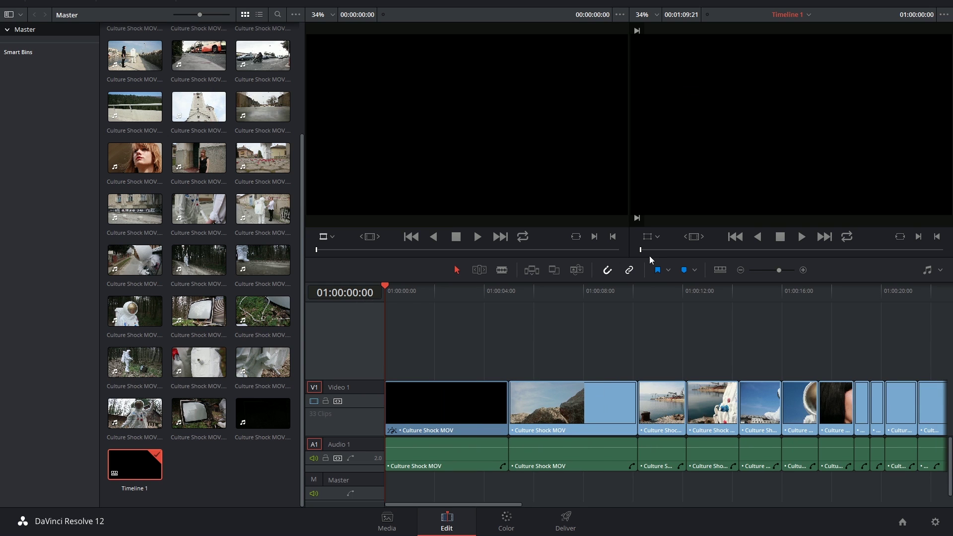
{"action": "left_click", "coordinate": [660, 293]}
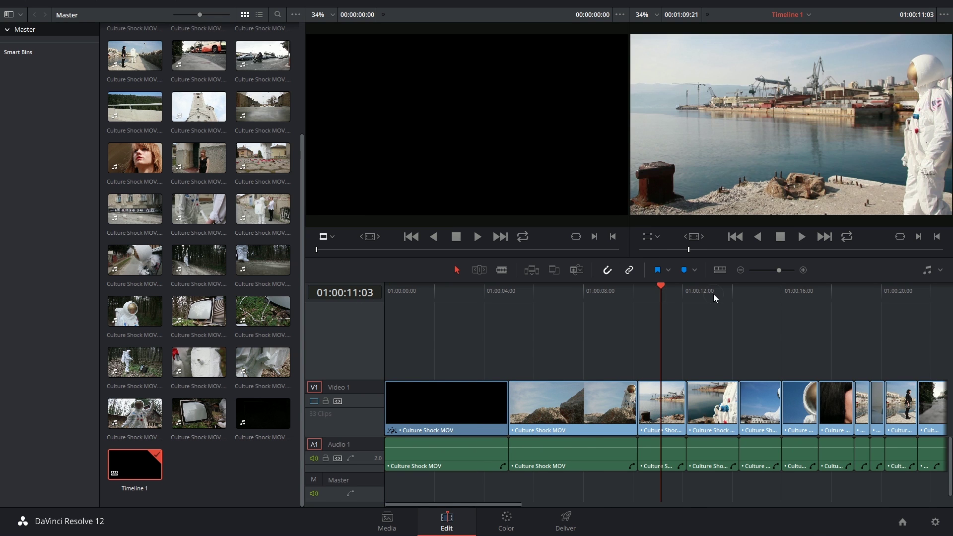
{"action": "left_click", "coordinate": [713, 294]}
{"action": "left_click", "coordinate": [755, 293]}
{"action": "left_click", "coordinate": [797, 293]}
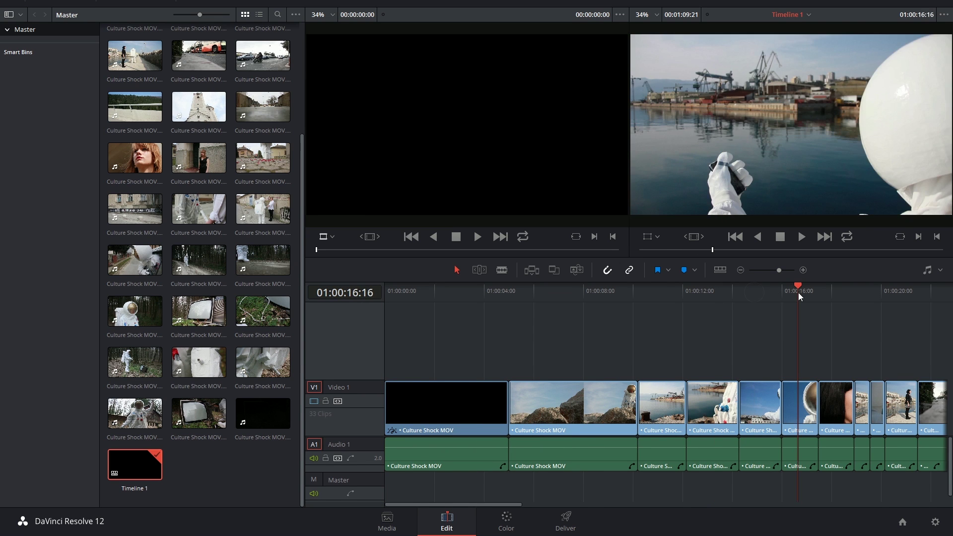